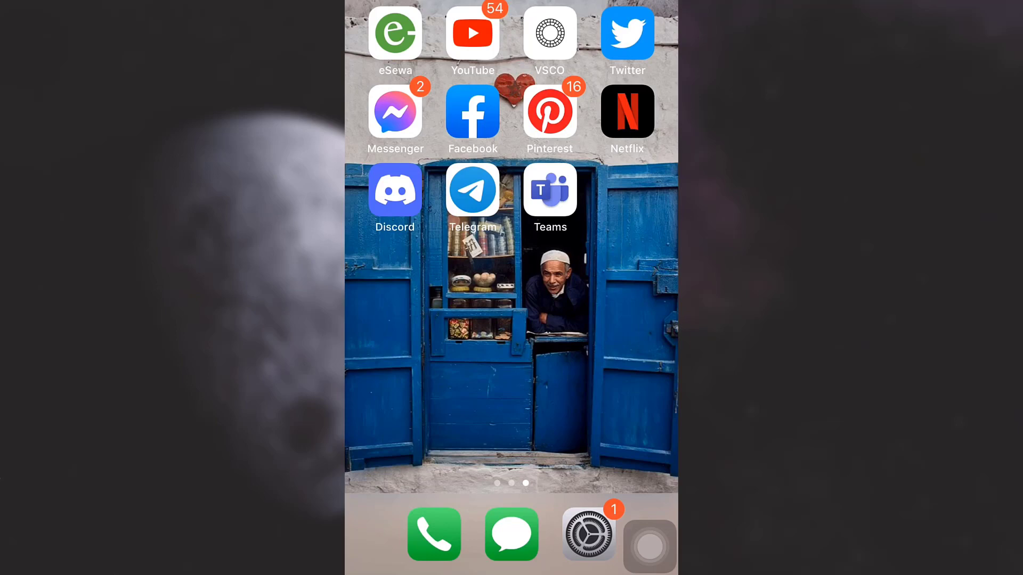
- Launch Microsoft Teams from the home screen icon
{"action": "left_click", "coordinate": [550, 189]}
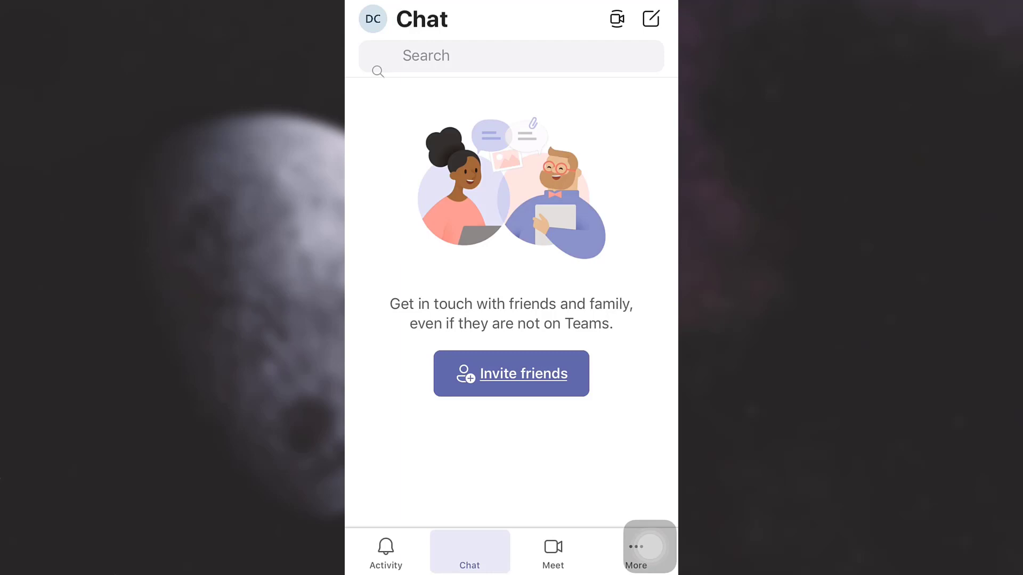
- Show the presence status choices from the avatar's account menu
{"action": "left_click", "coordinate": [372, 19]}
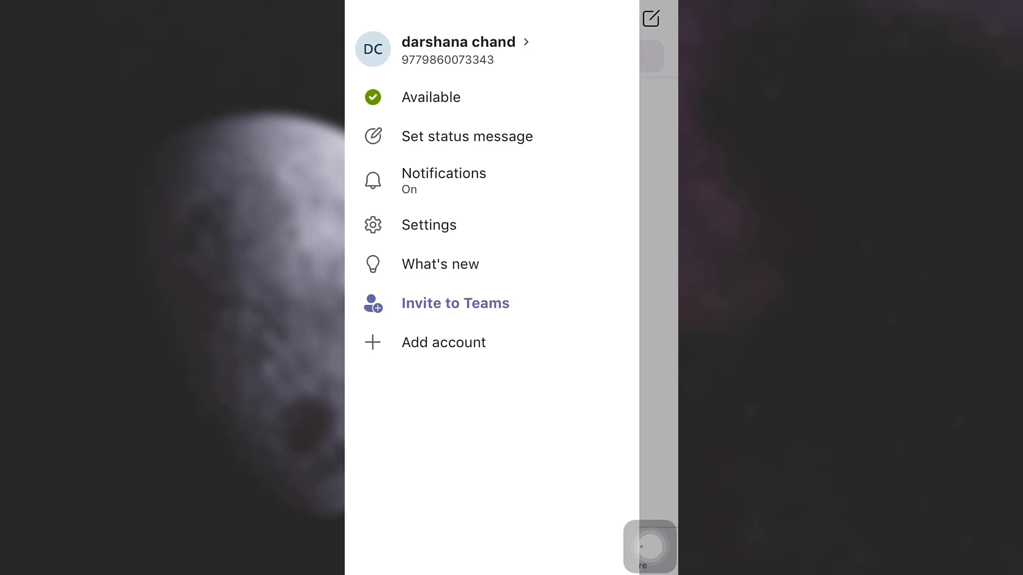
{"action": "left_click", "coordinate": [431, 97]}
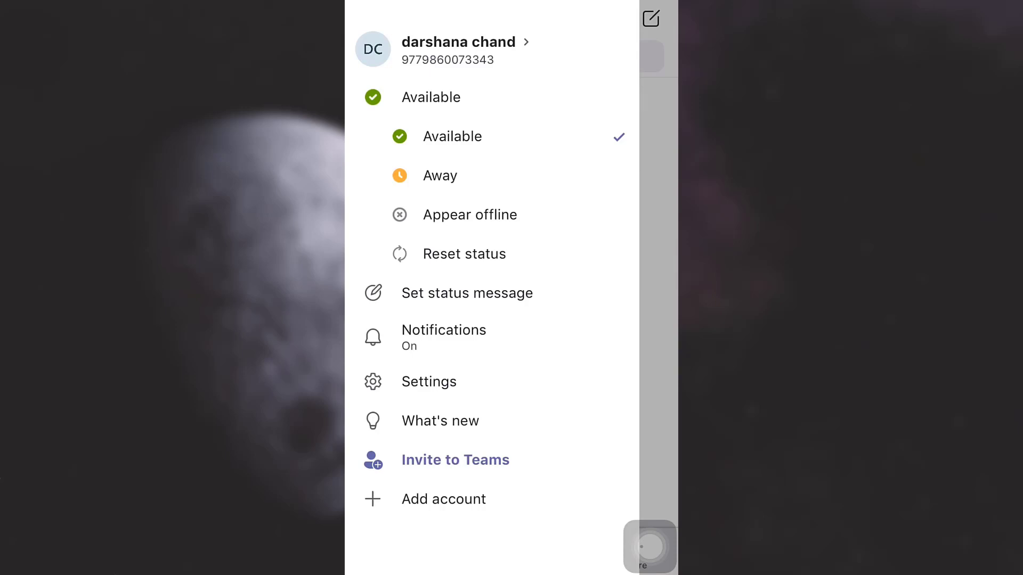
- Set the status to Away, then switch it to Appear offline
{"action": "left_click", "coordinate": [440, 175]}
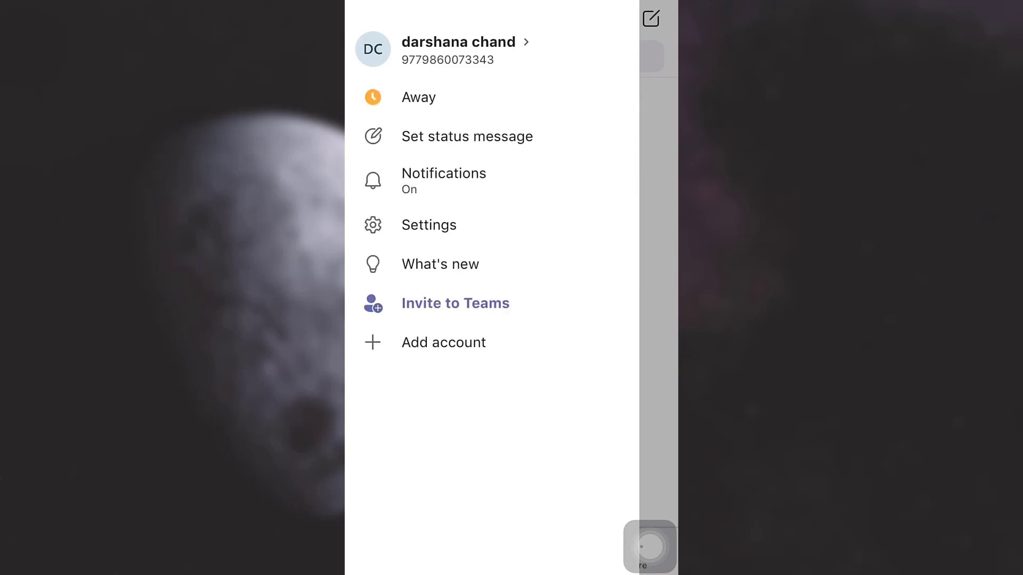
{"action": "left_click", "coordinate": [419, 97]}
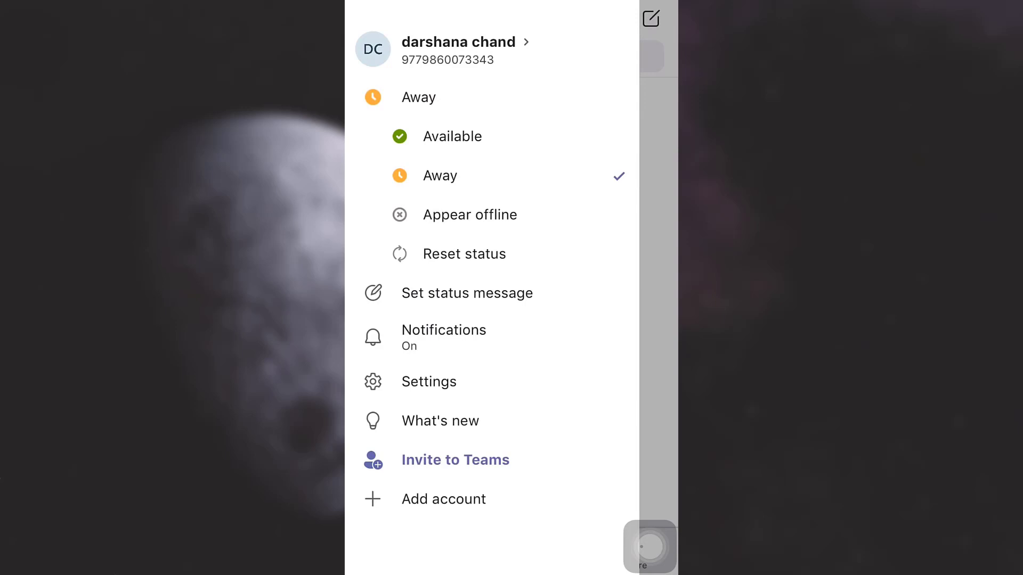
{"action": "left_click", "coordinate": [470, 214]}
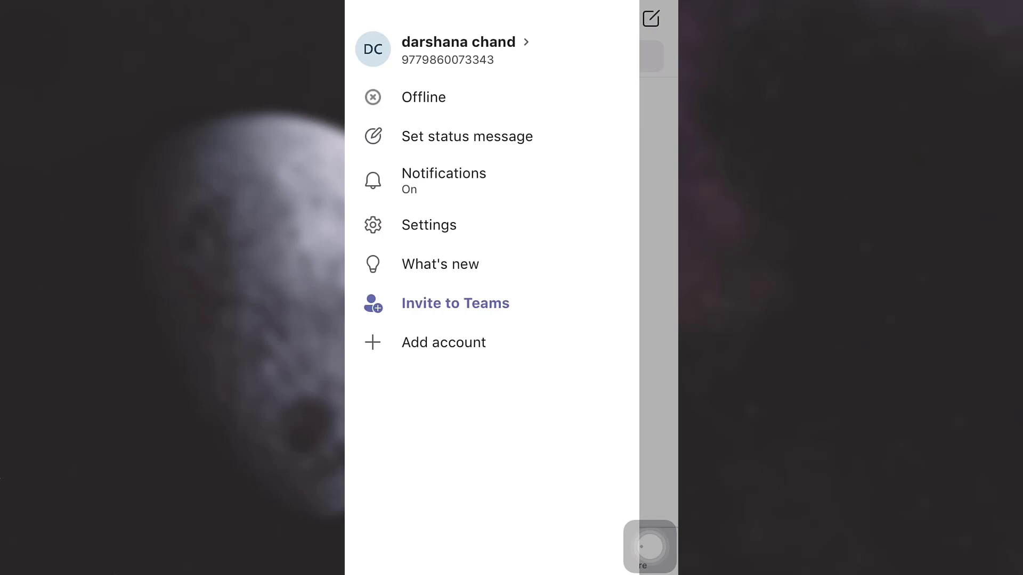
- Dismiss the account menu to return to the Chat screen, keeping Offline status
{"action": "left_click", "coordinate": [659, 280]}
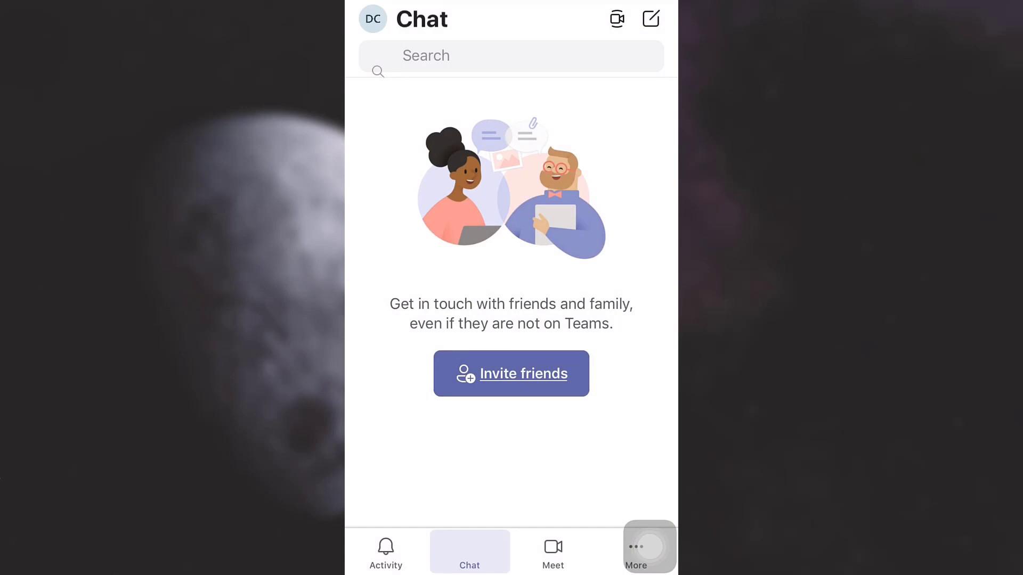